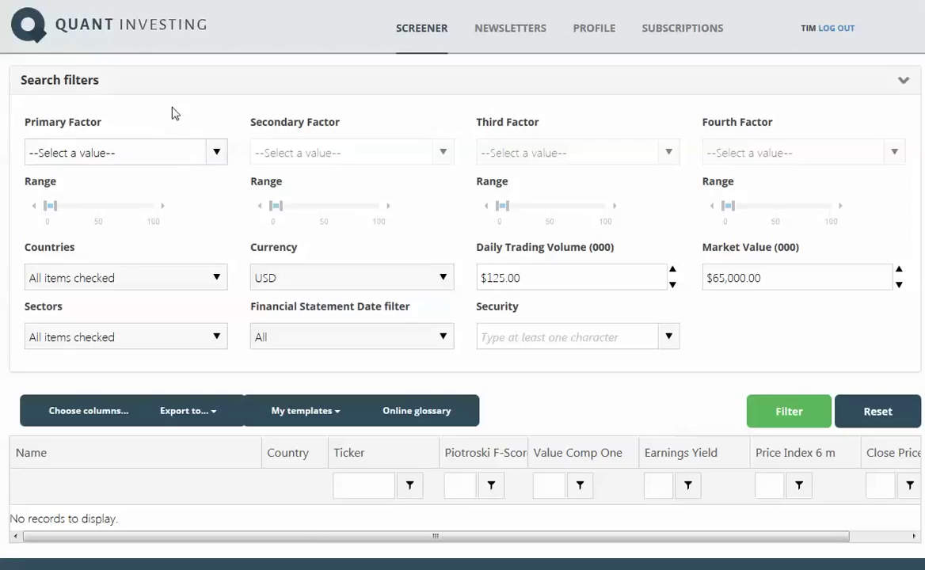
Set Earnings Yield as the primary factor and narrow its range to 0–40.
click(215, 154)
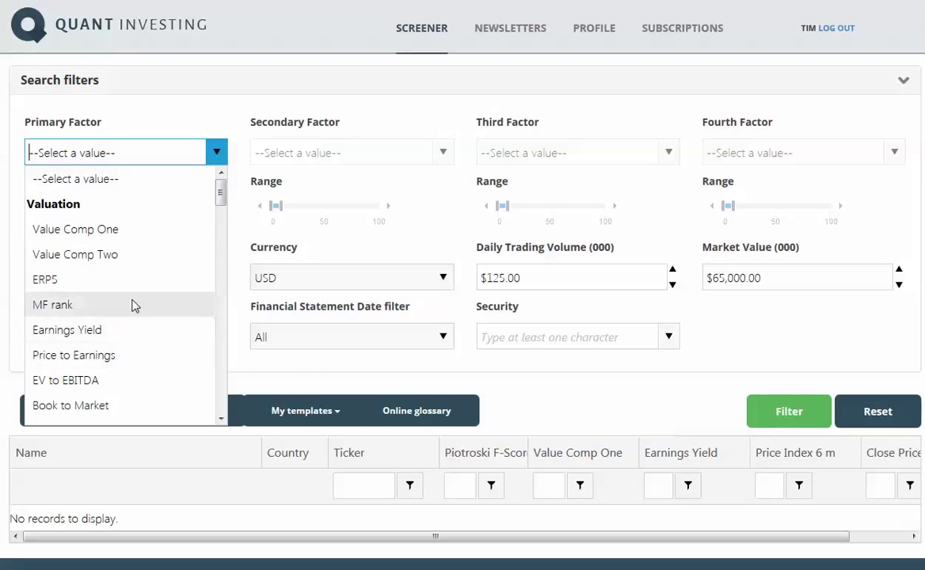
scroll(128, 314, down, 5)
scroll(131, 314, down, 3)
scroll(131, 313, up, 5)
scroll(130, 313, up, 3)
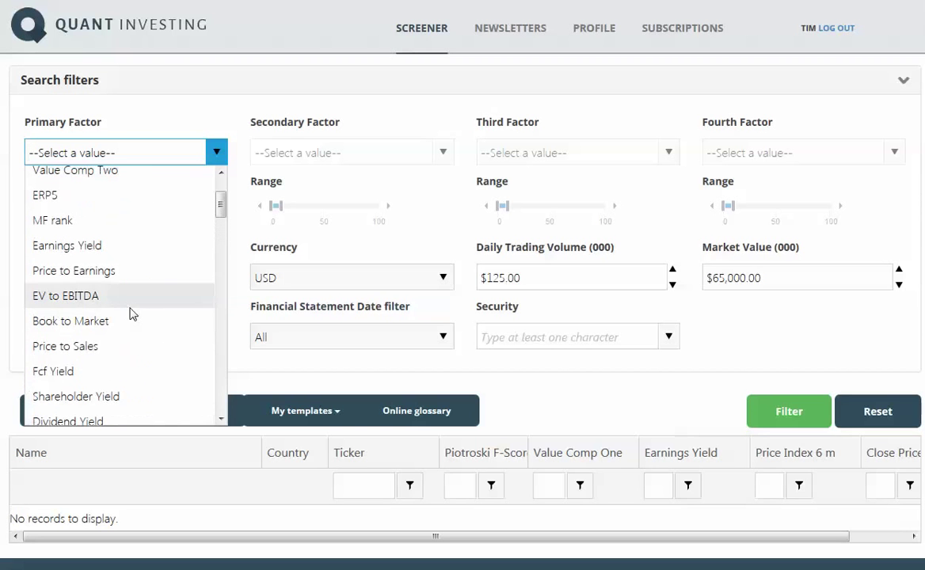
click(107, 250)
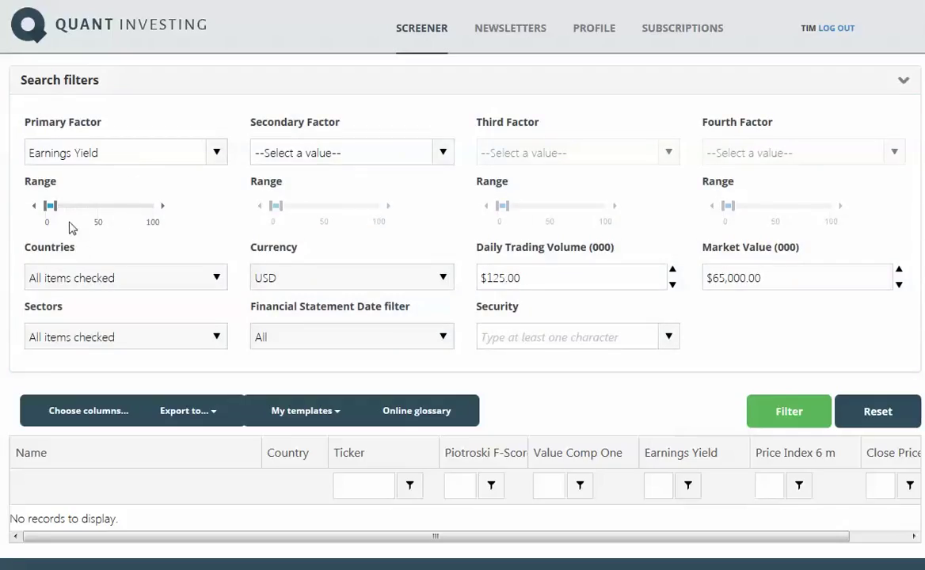
drag(56, 215, 88, 215)
Choose Piotroski F-Score from Quality as the secondary factor, narrowing its range to about 0–50.
click(442, 152)
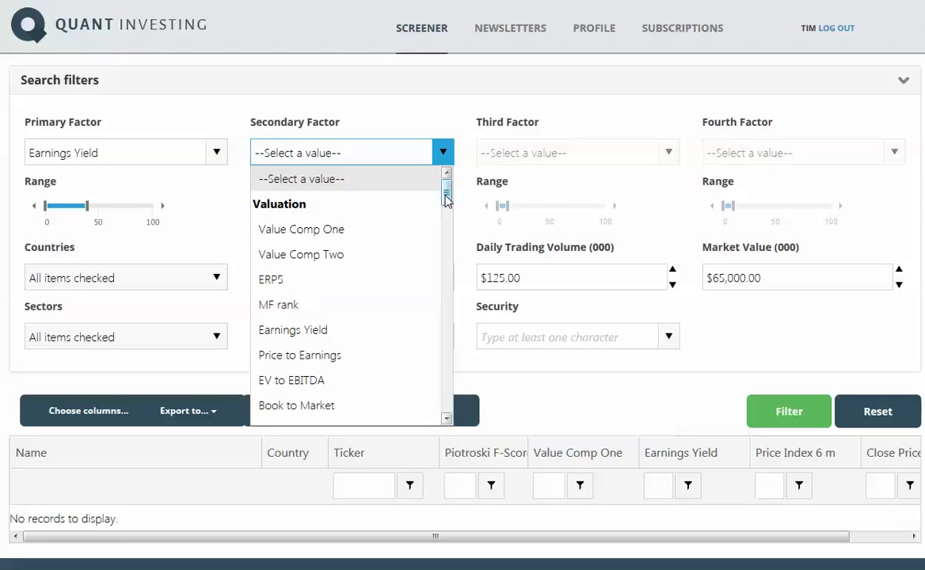
drag(446, 198, 451, 297)
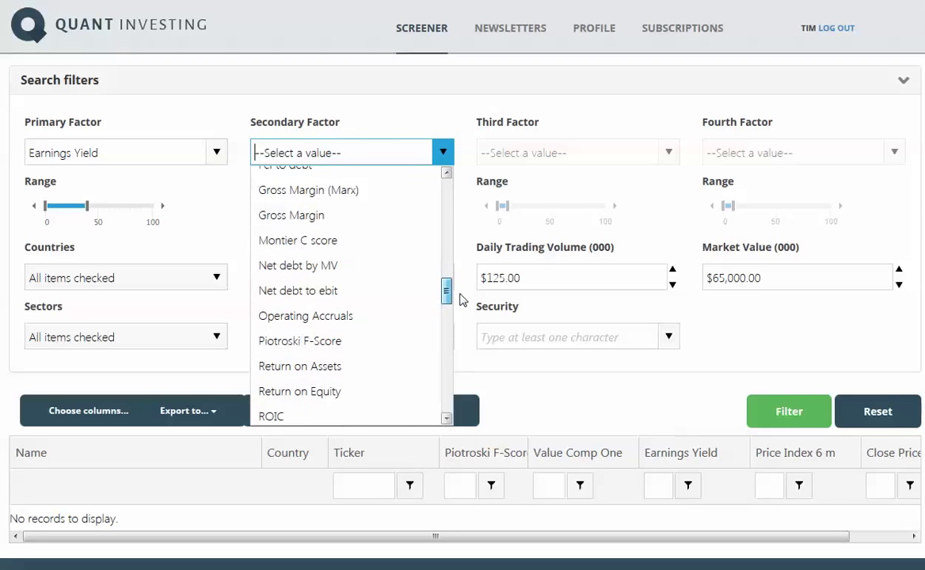
click(340, 341)
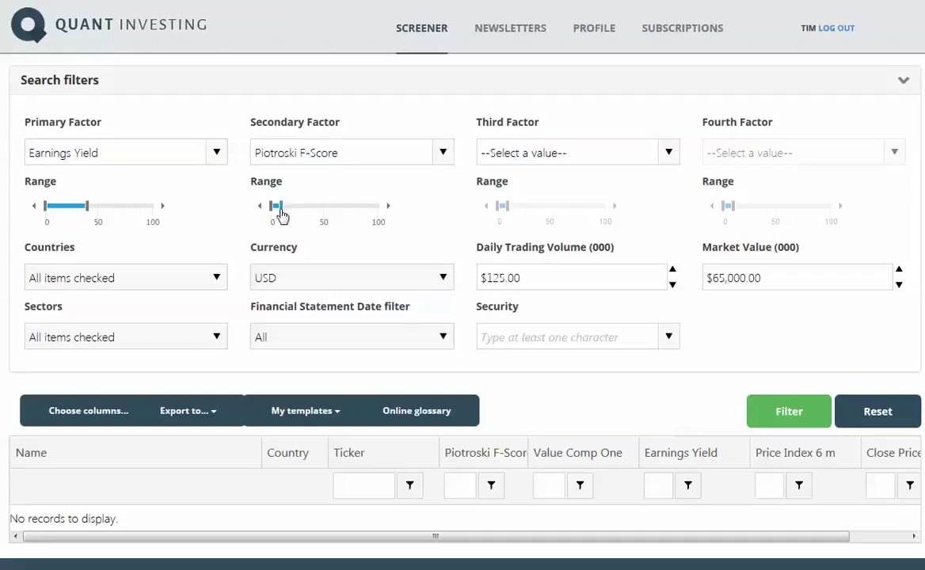
drag(280, 213, 324, 214)
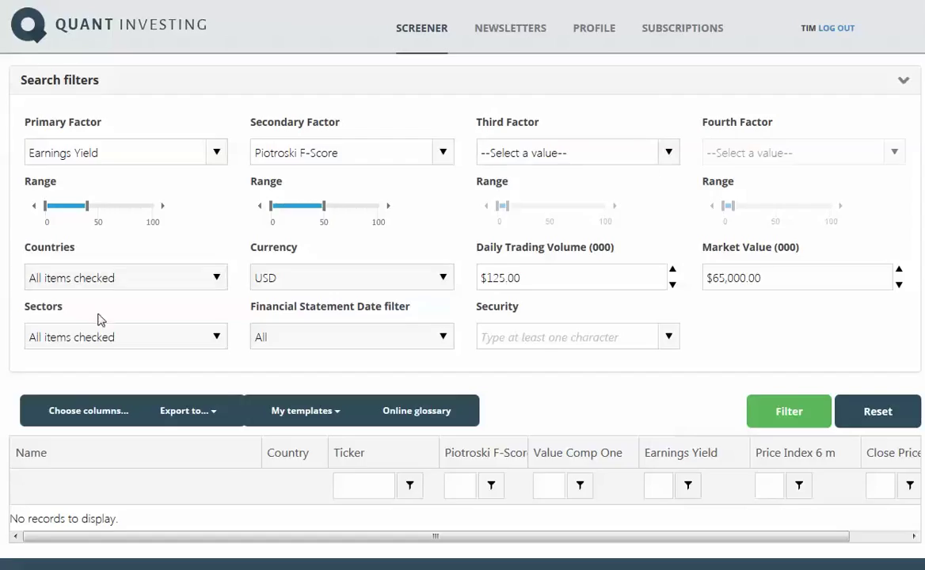
Clear all countries, then tick Austria, Belgium, Canada and Denmark.
click(213, 278)
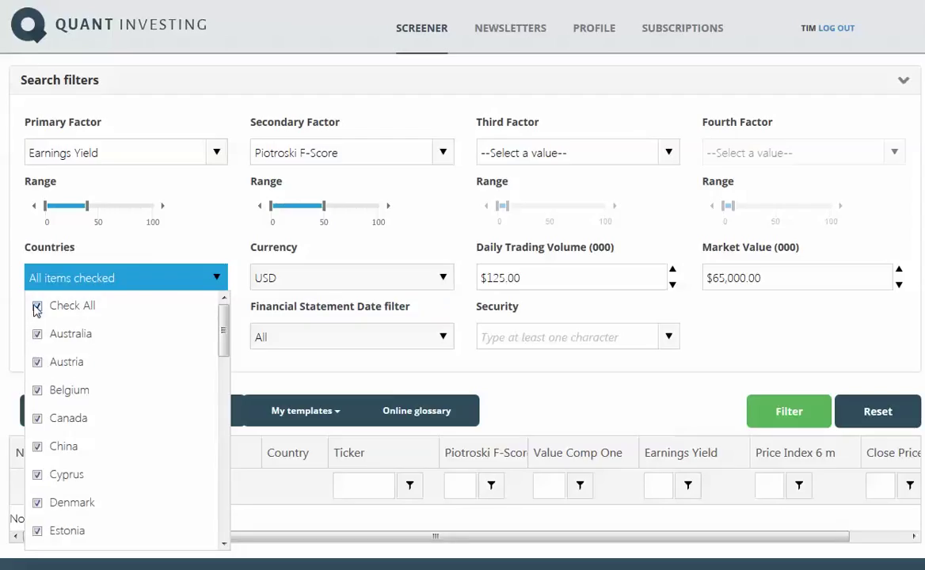
click(36, 309)
scroll(124, 353, down, 1)
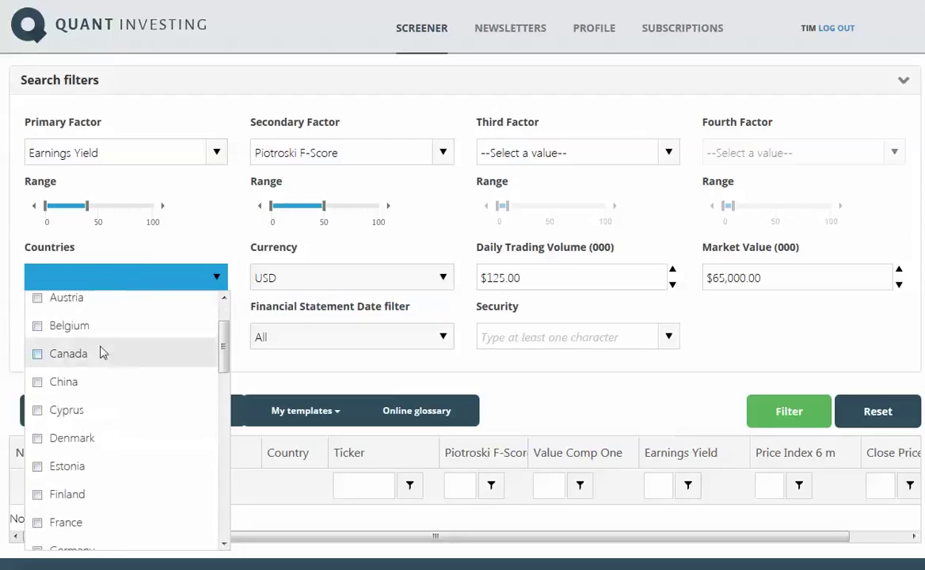
click(37, 298)
click(37, 325)
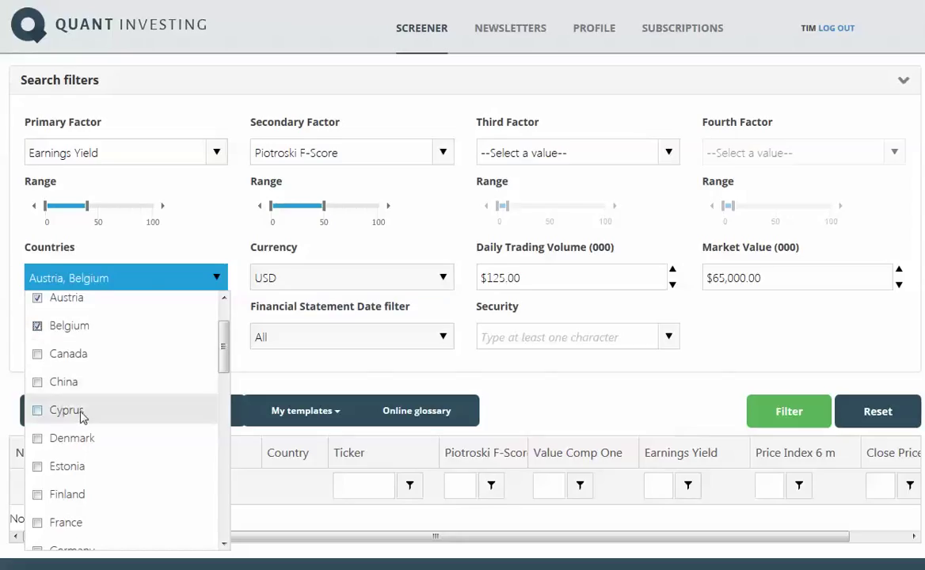
click(37, 354)
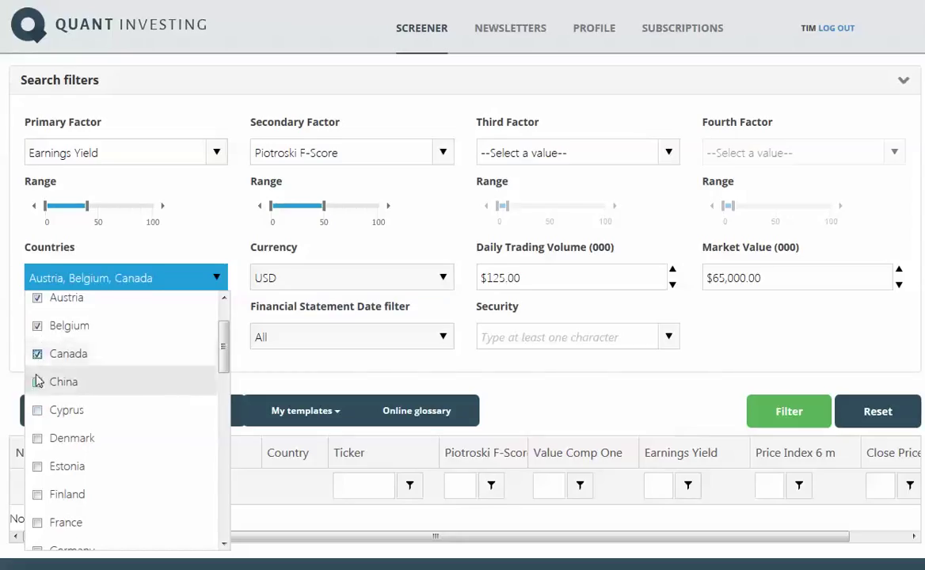
click(38, 439)
Also tick Finland, France, Germany, Great Britain, Switzerland, the Netherlands and Spain.
scroll(91, 440, down, 2)
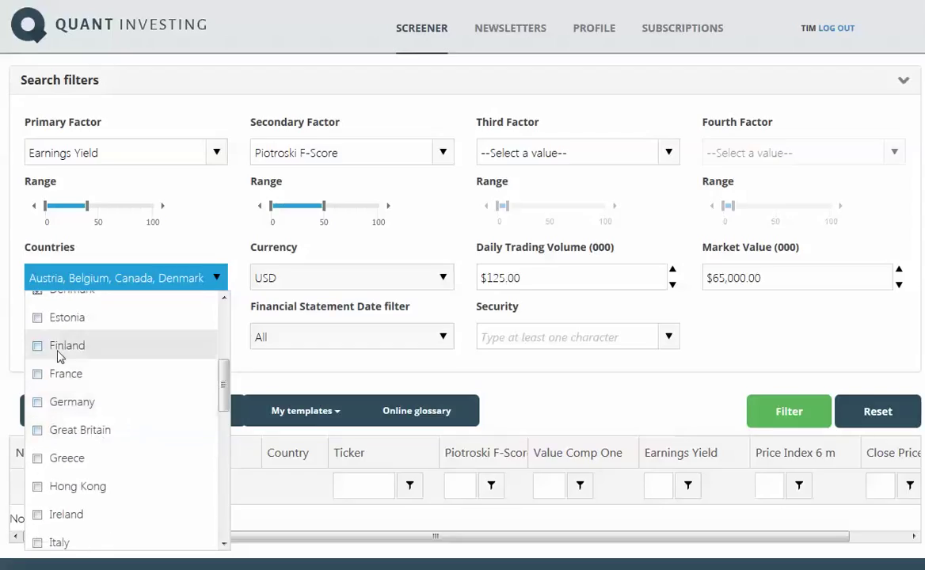
click(37, 346)
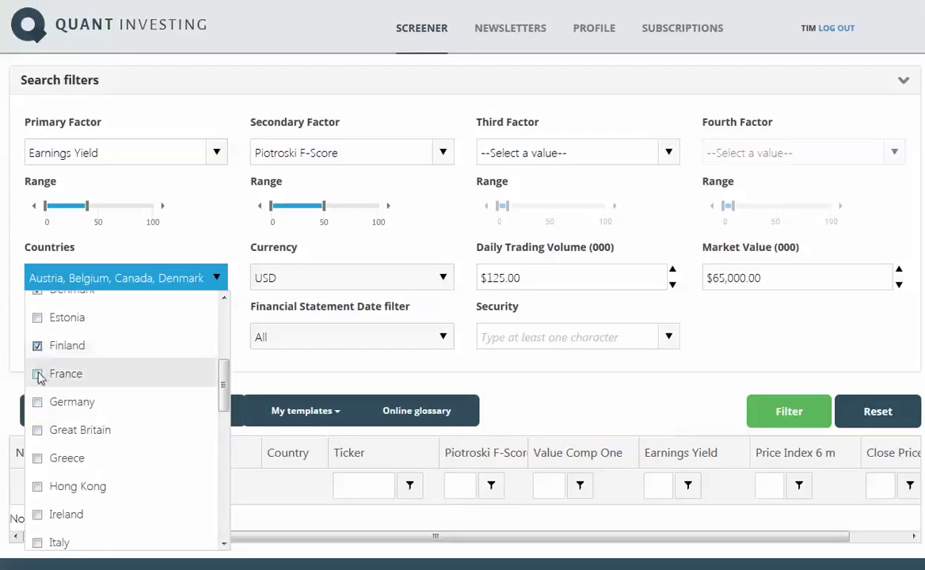
click(37, 374)
click(44, 405)
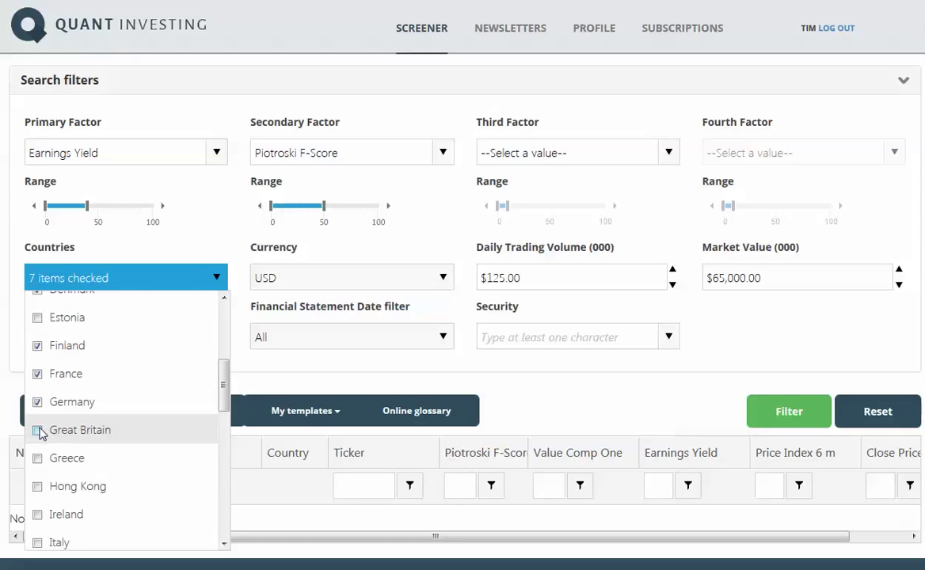
click(38, 431)
scroll(91, 469, down, 5)
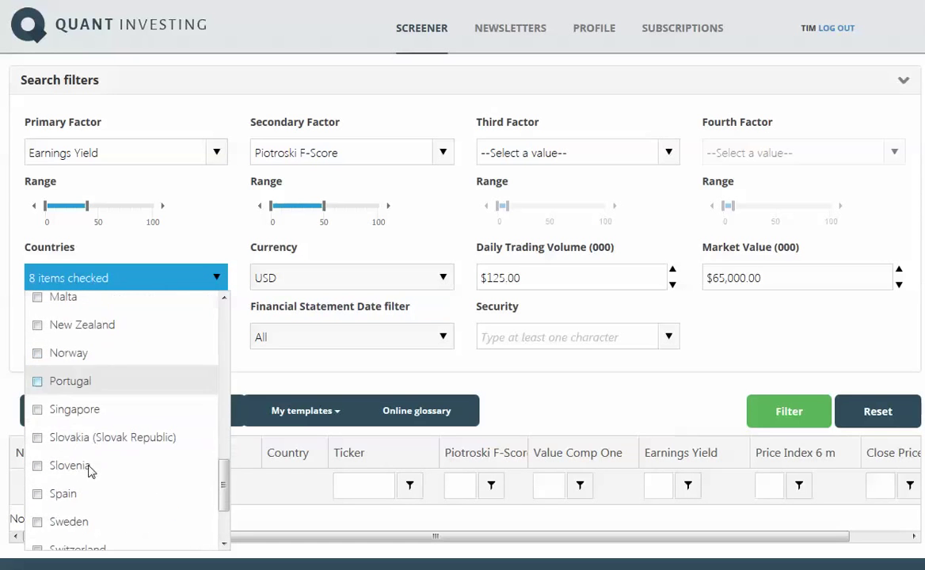
scroll(91, 470, down, 2)
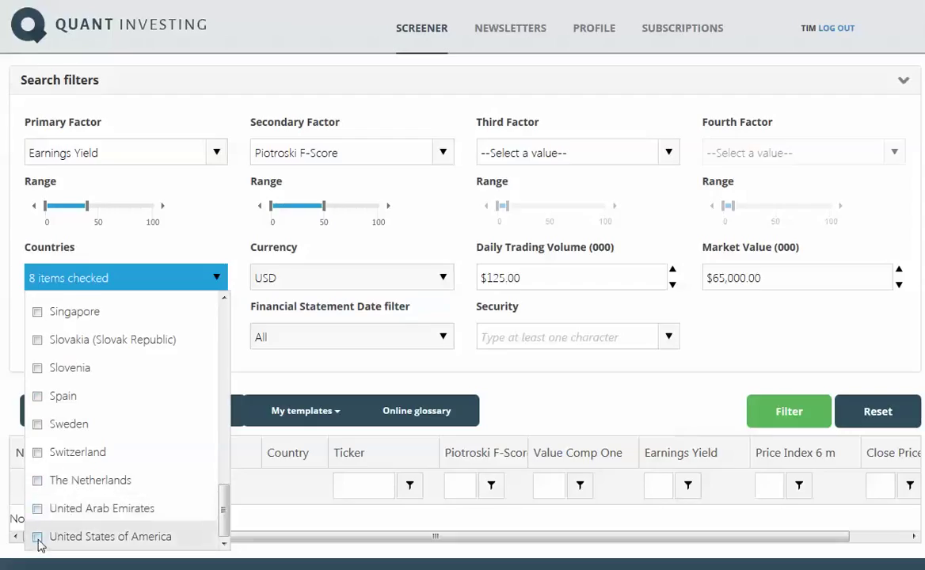
click(37, 453)
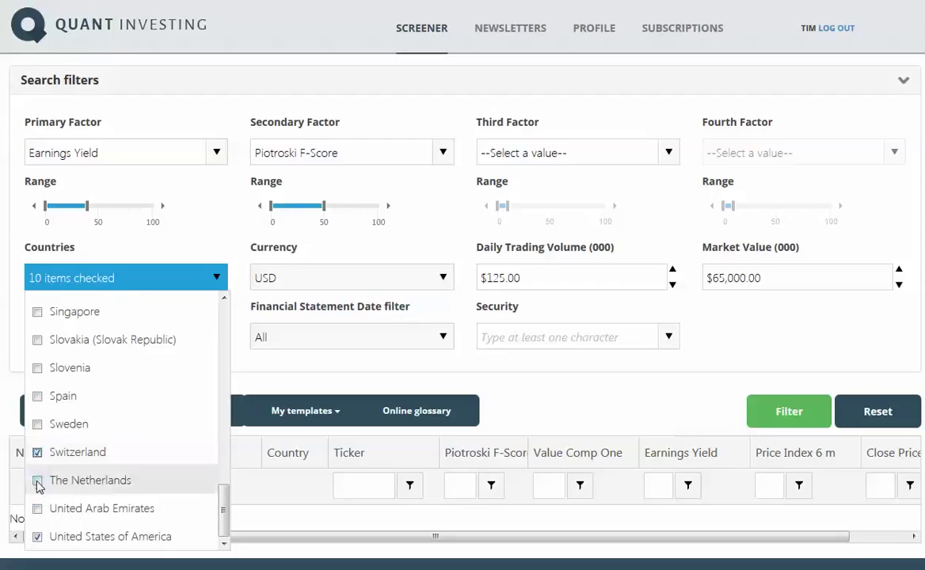
click(37, 481)
click(37, 397)
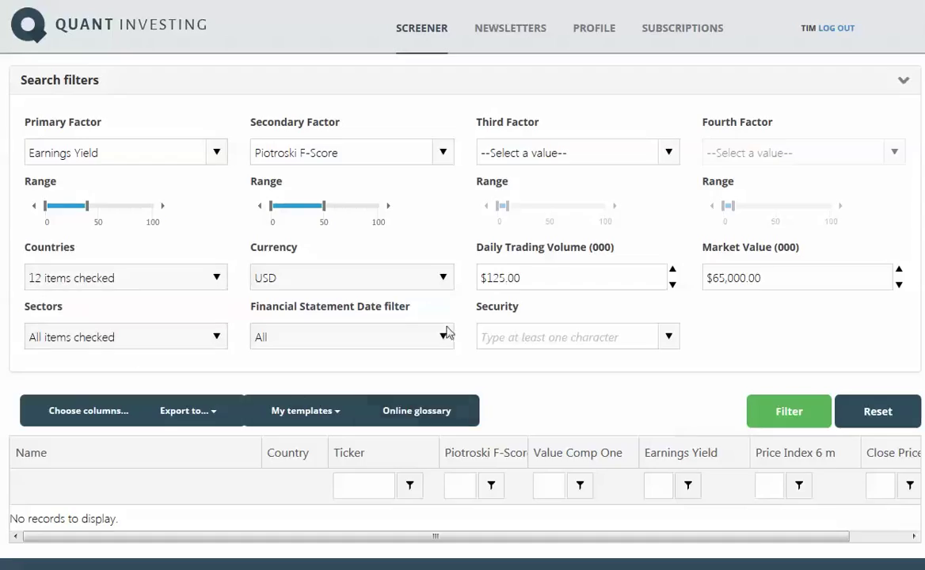
Switch the currency to EUR and set the minimum daily trading volume to 250.
click(444, 279)
click(330, 305)
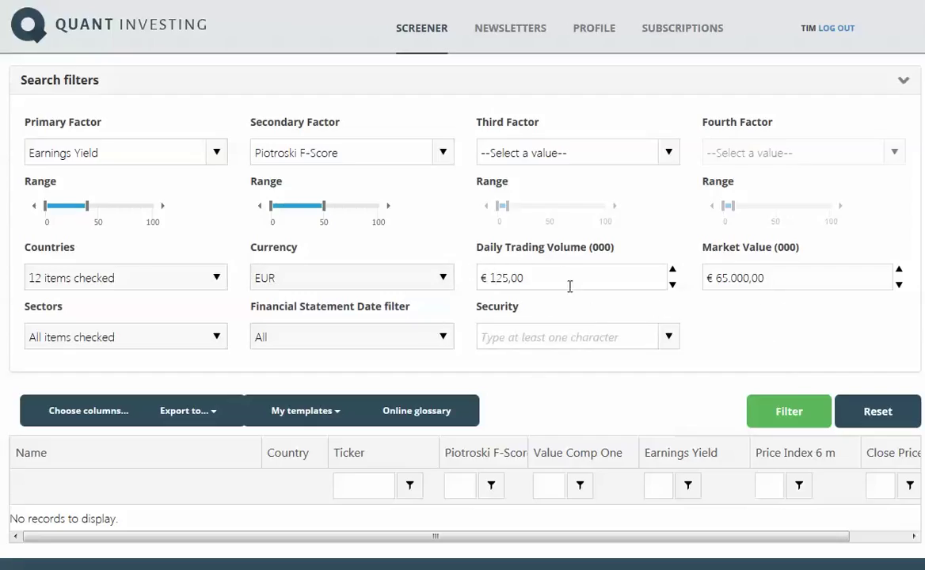
click(536, 278)
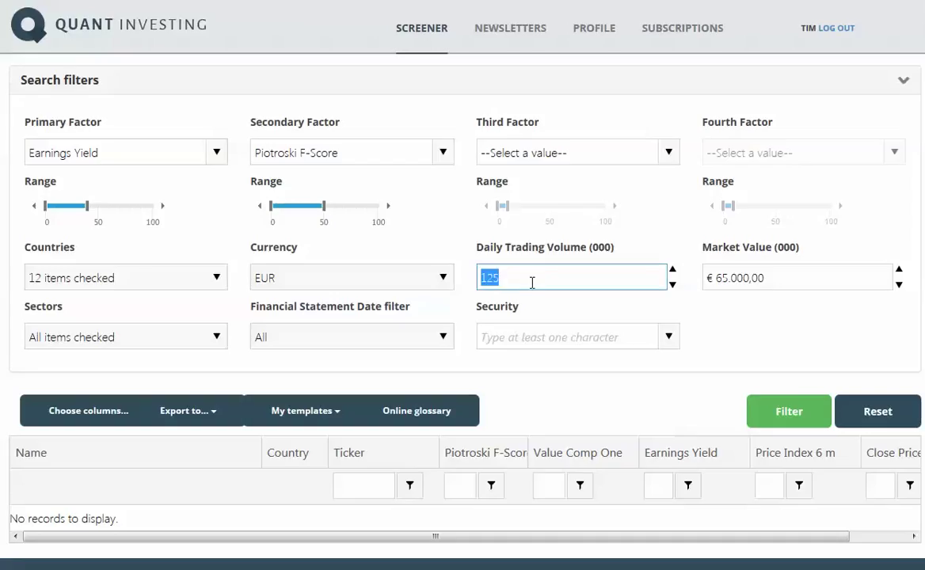
text(250)
key(ctrl+a)
click(756, 328)
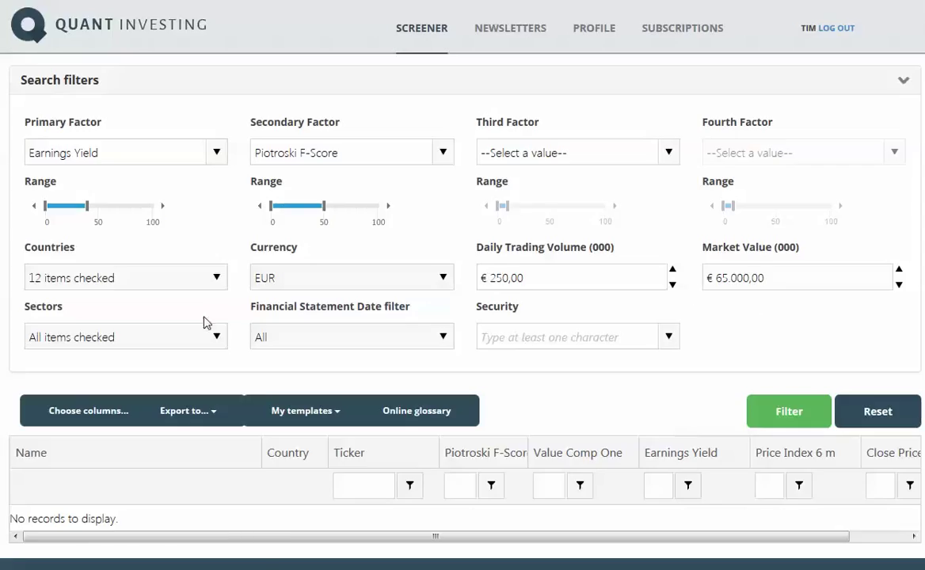
click(216, 339)
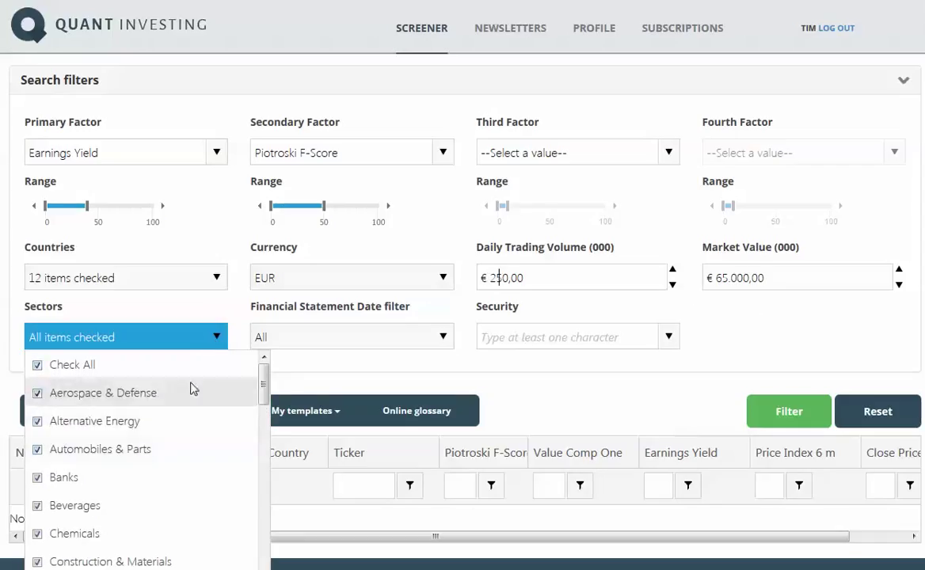
click(216, 338)
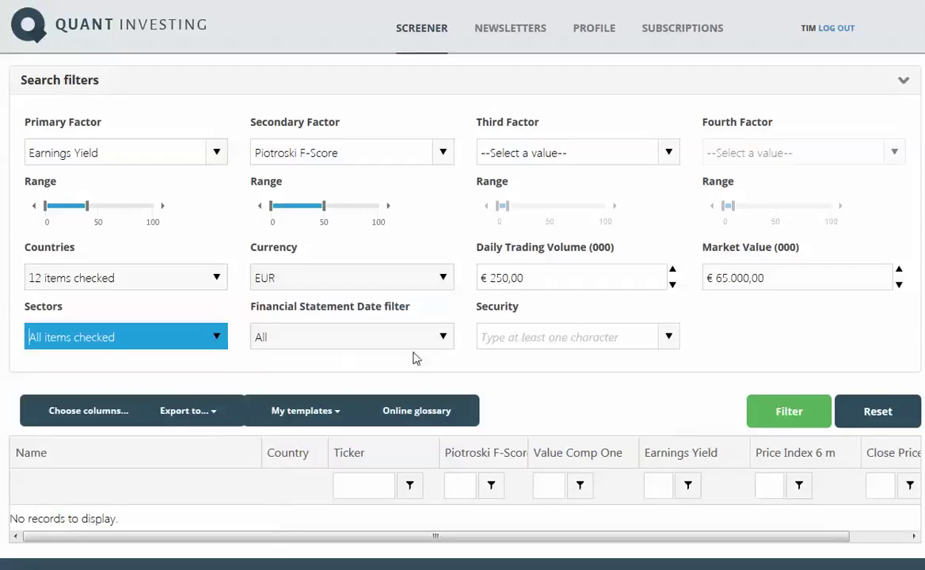
click(443, 338)
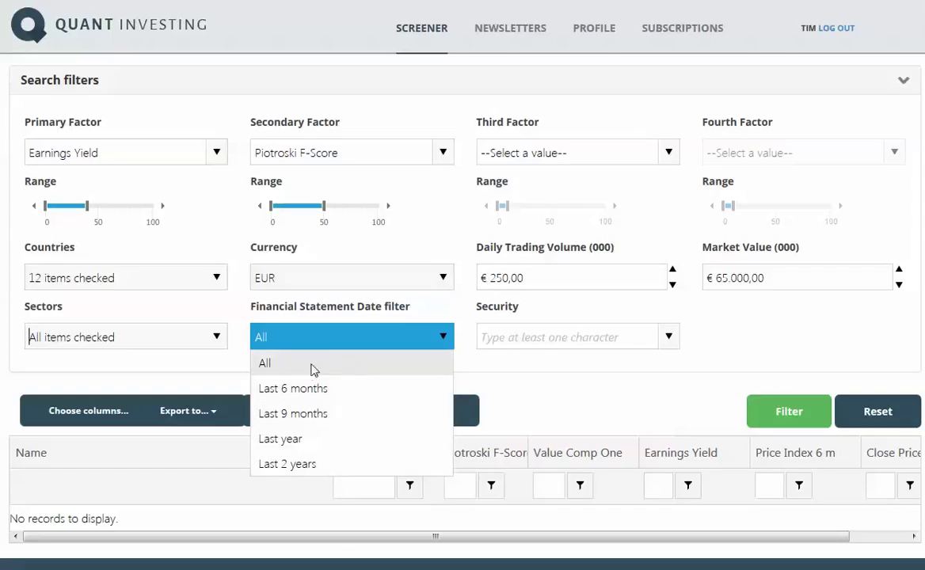
click(772, 343)
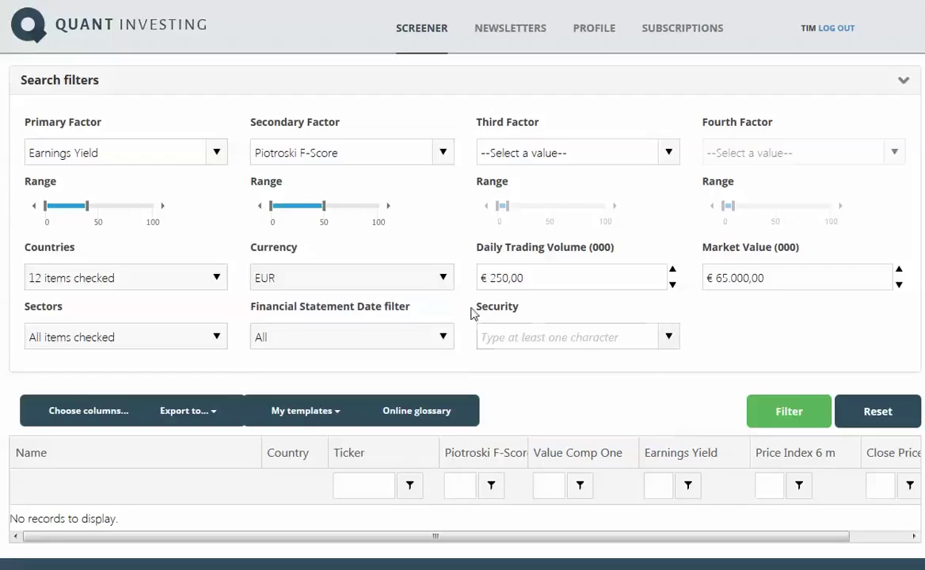
click(487, 333)
Run the Filter and sort the results by Earnings Yield, highest first.
click(782, 407)
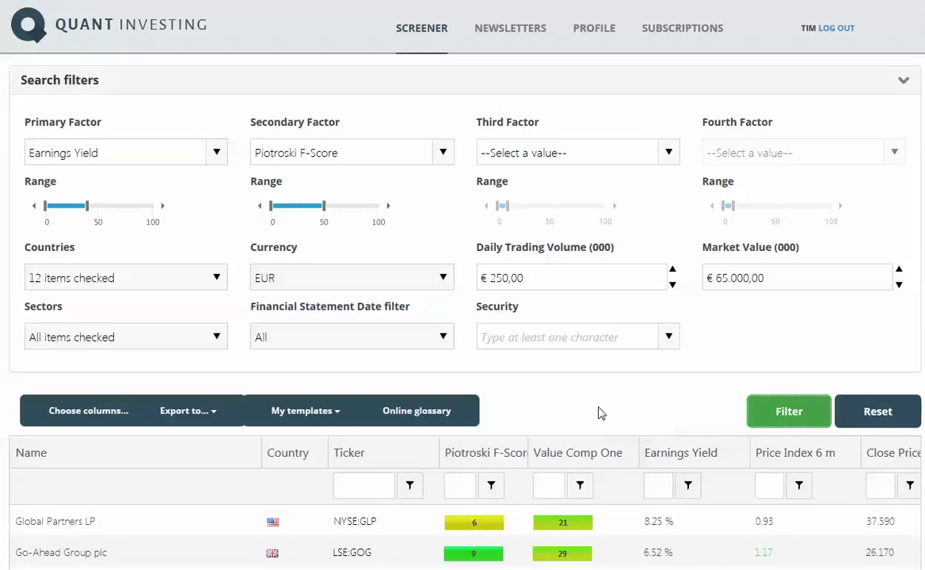
scroll(600, 413, down, 4)
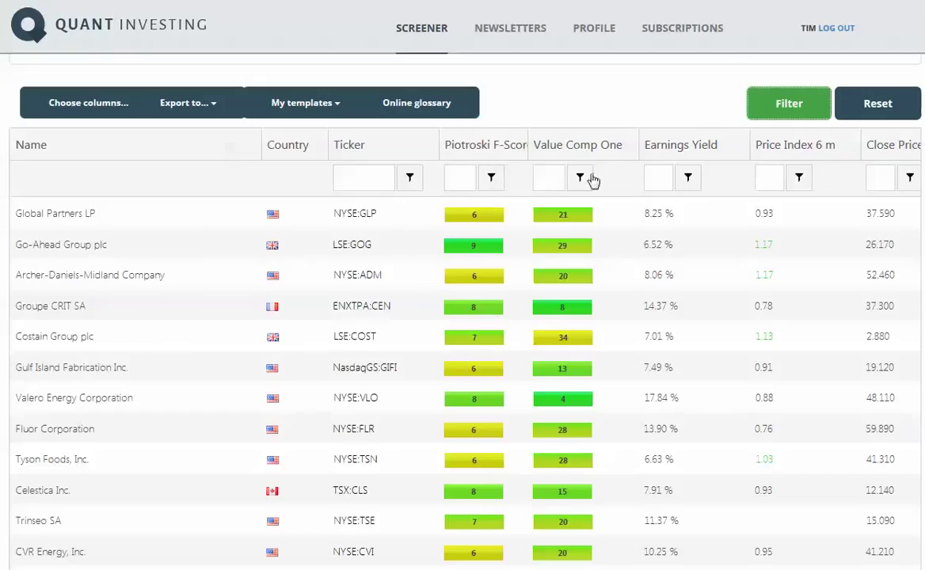
click(691, 149)
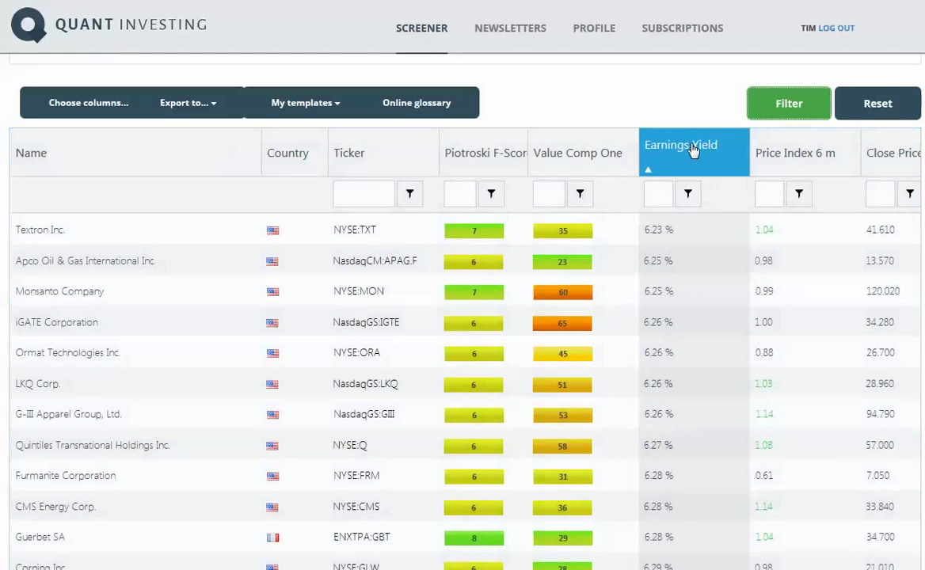
click(692, 148)
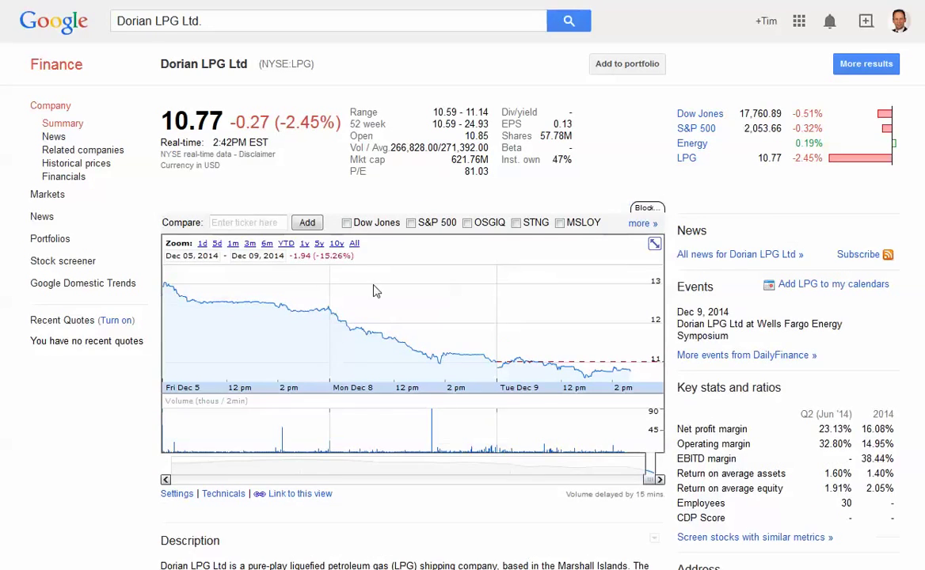
Scroll down Dorian LPG's Google Finance page to review its chart and company details.
scroll(411, 303, down, 4)
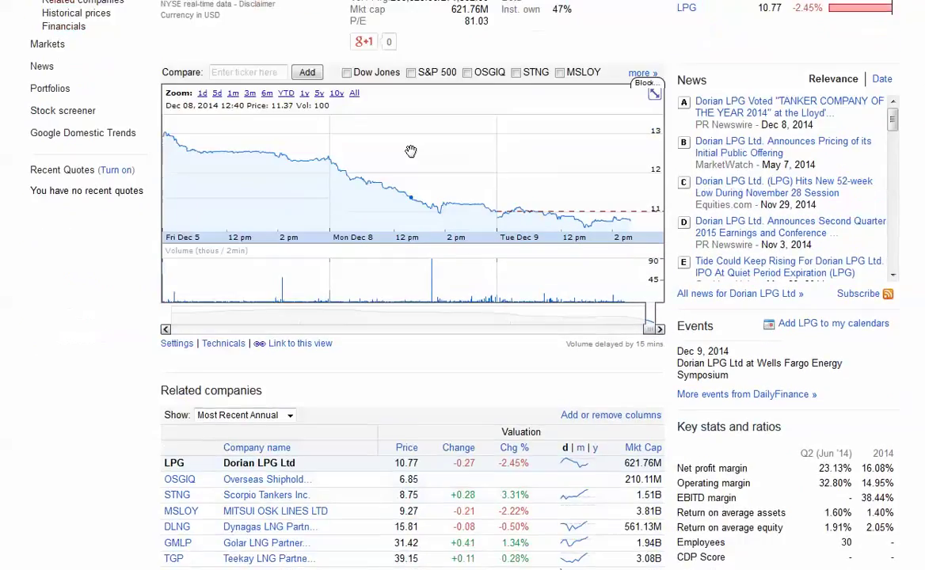
scroll(411, 310, down, 3)
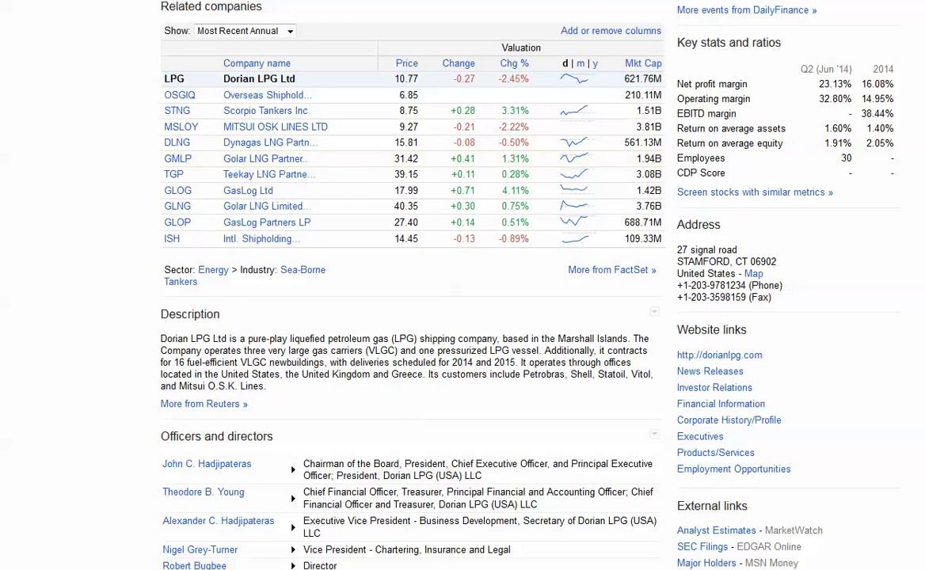
key(ctrl+w)
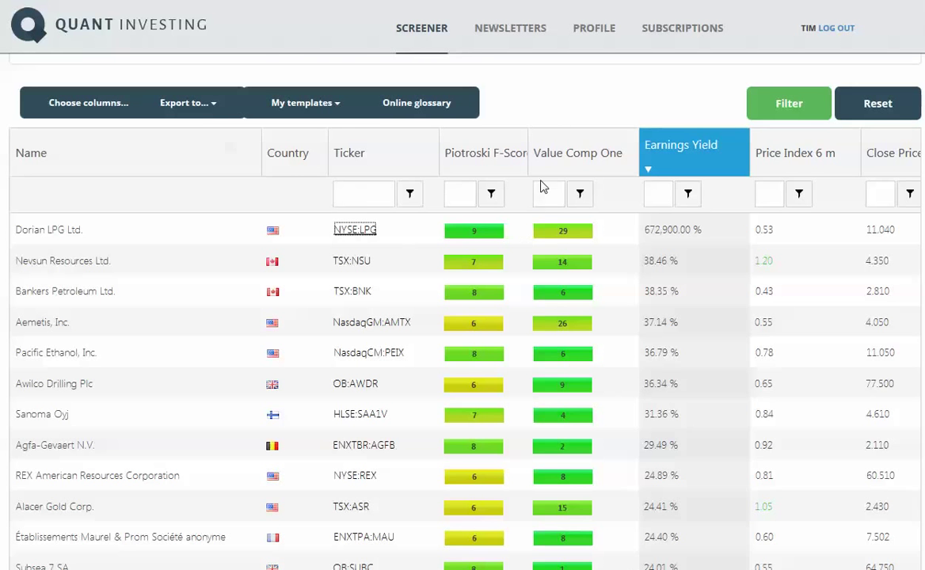
scroll(541, 186, up, 3)
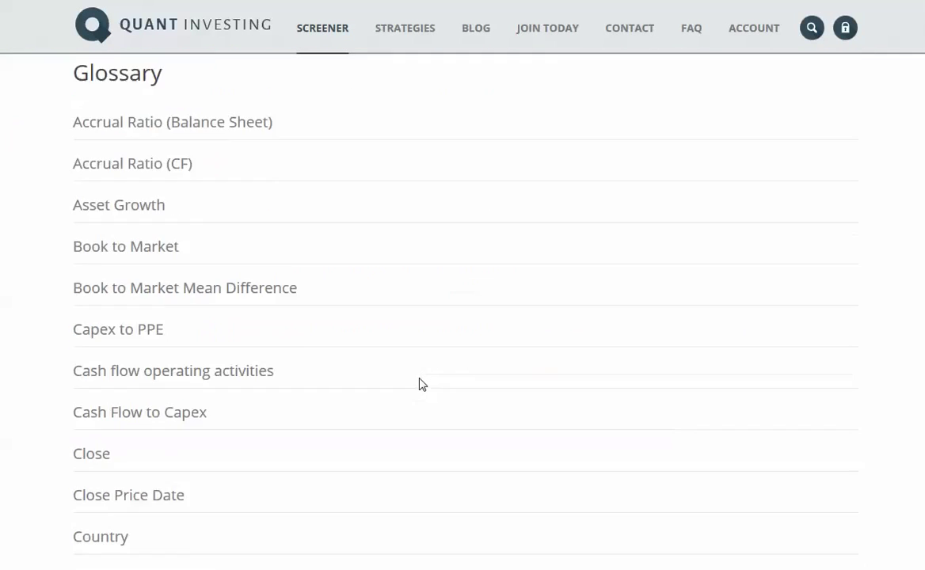
Expand the Cash Flow to Capex glossary definition, then collapse it again.
click(131, 277)
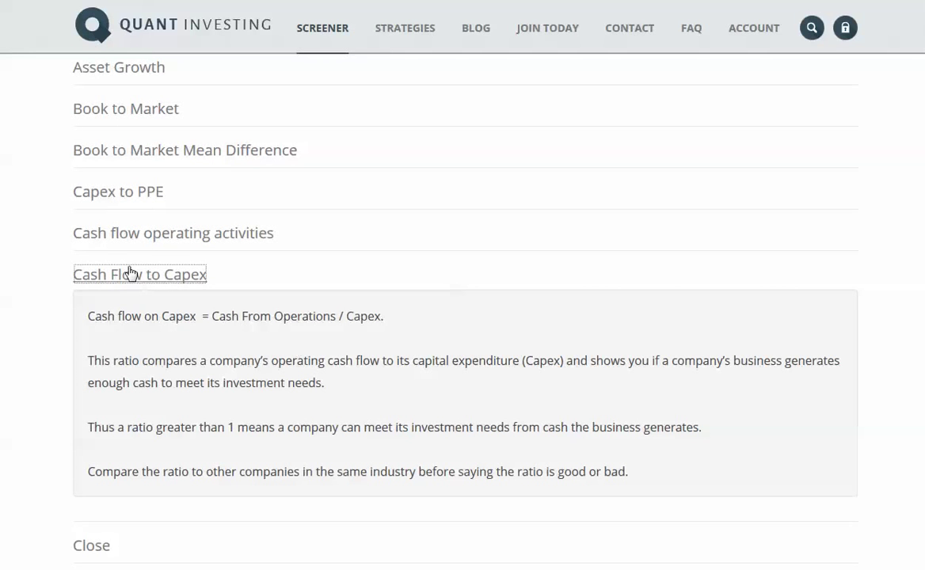
click(129, 274)
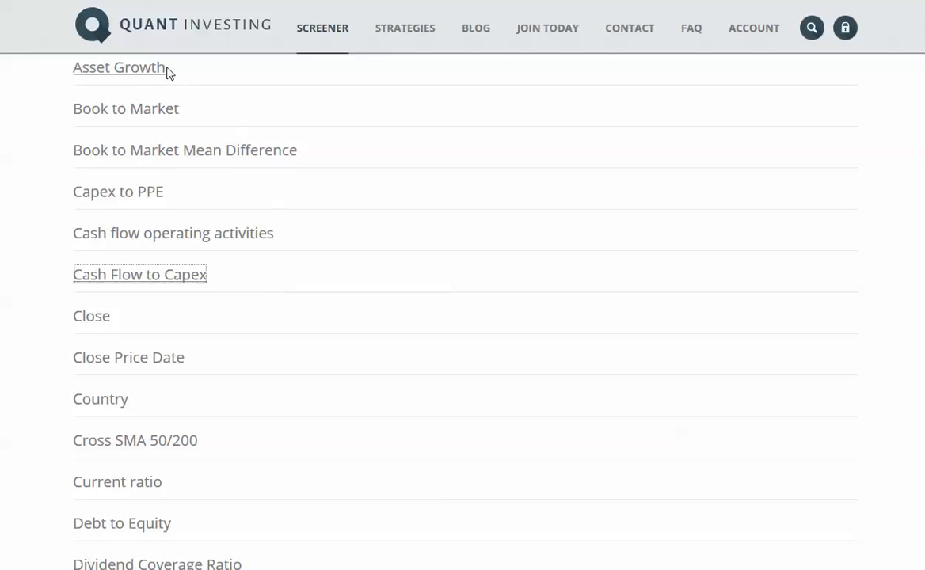